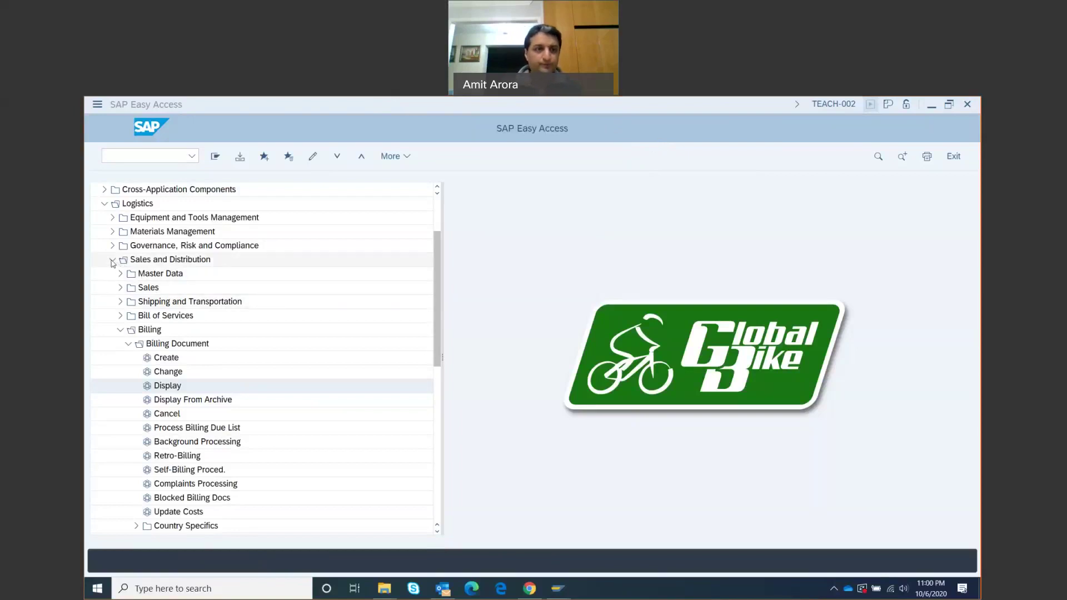
# Collapse Logistics and start Accounting > Financial Accounting > Accounts Receivable > Document Entry > Incoming Payments
pyautogui.click(112, 261)
pyautogui.click(105, 204)
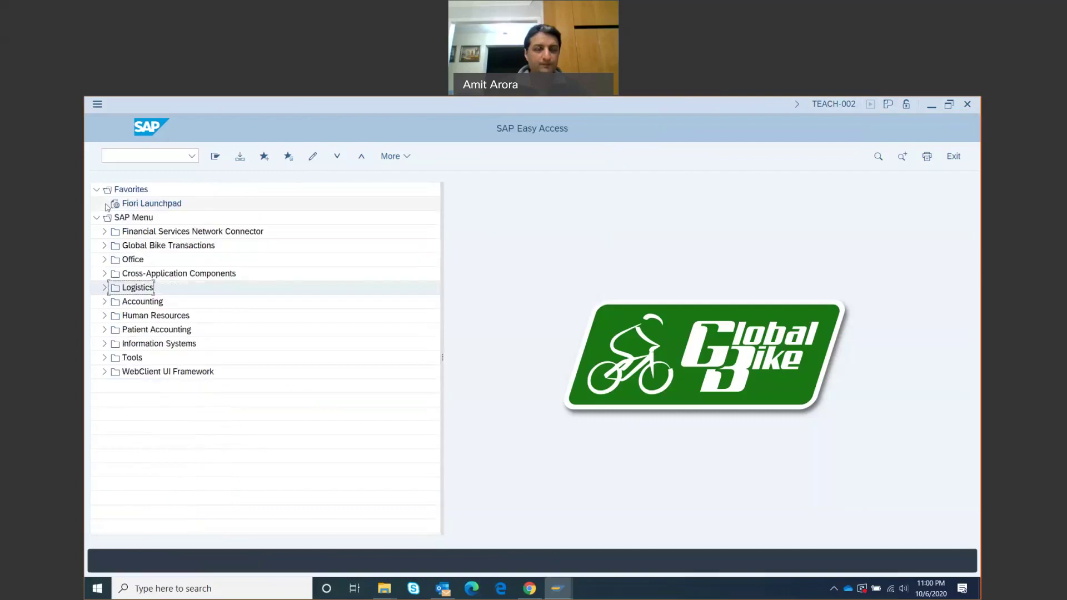
pyautogui.click(106, 302)
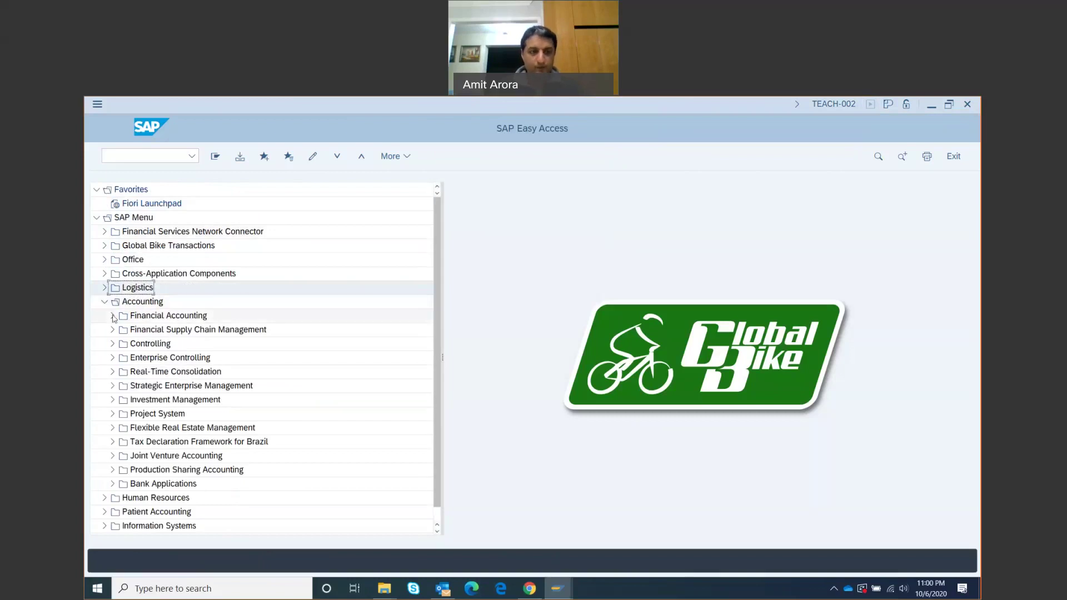
pyautogui.click(112, 316)
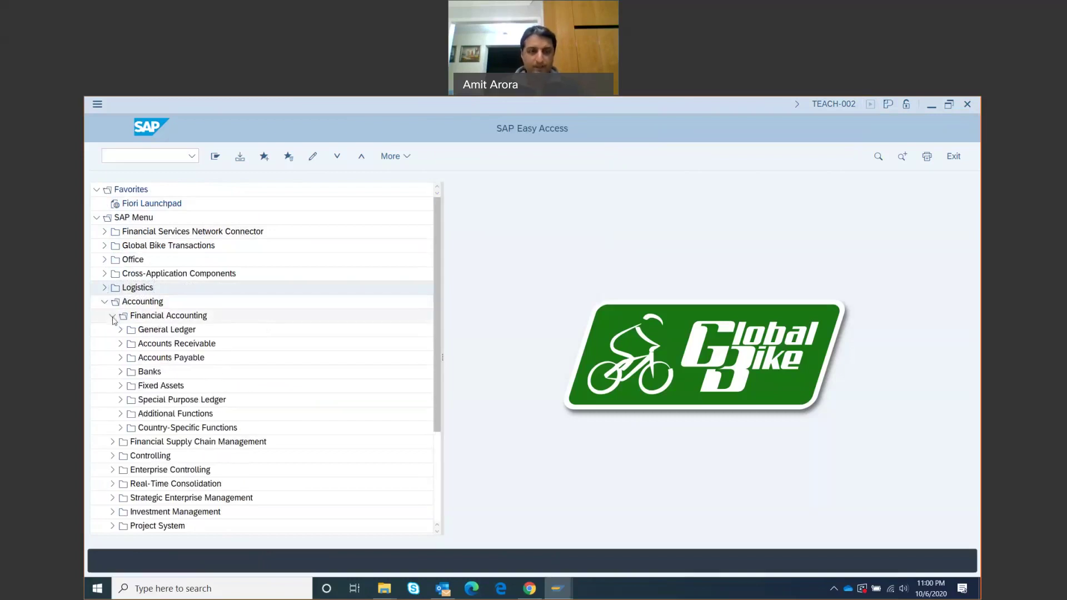
pyautogui.click(120, 345)
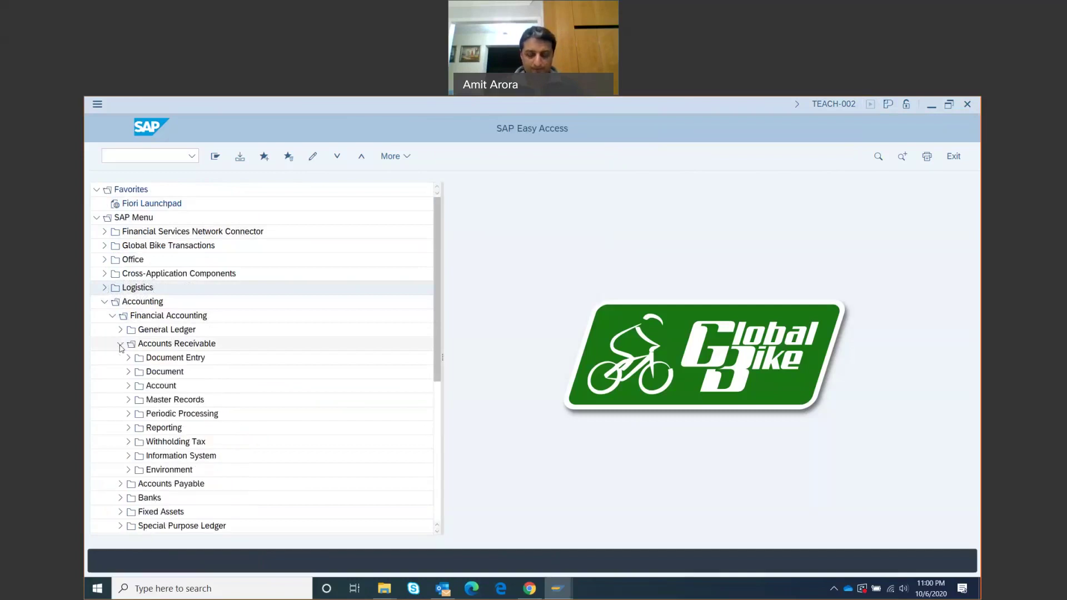
pyautogui.click(128, 358)
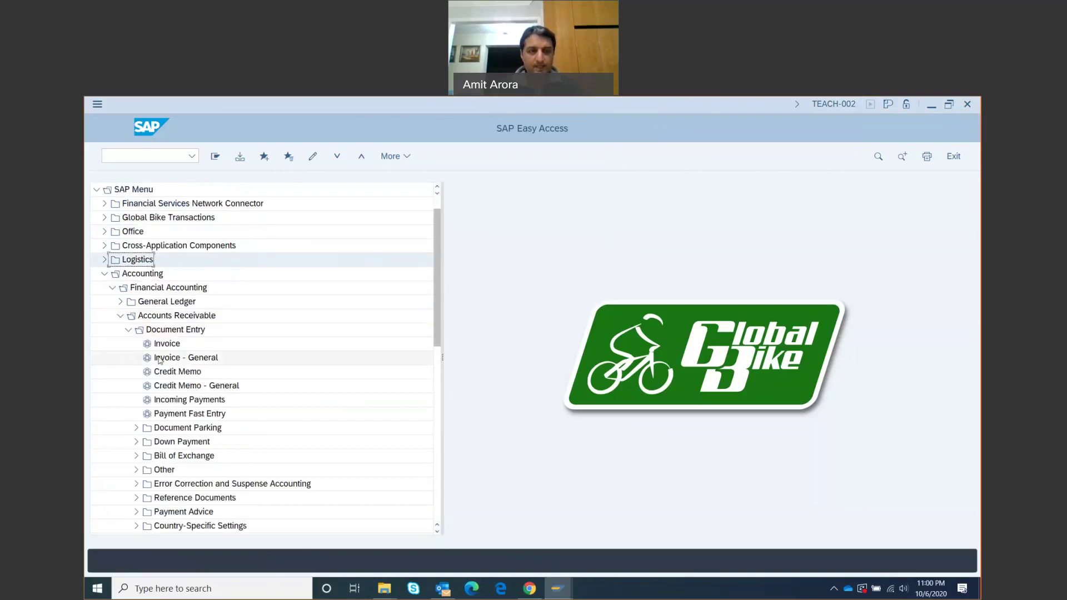
pyautogui.doubleClick(174, 400)
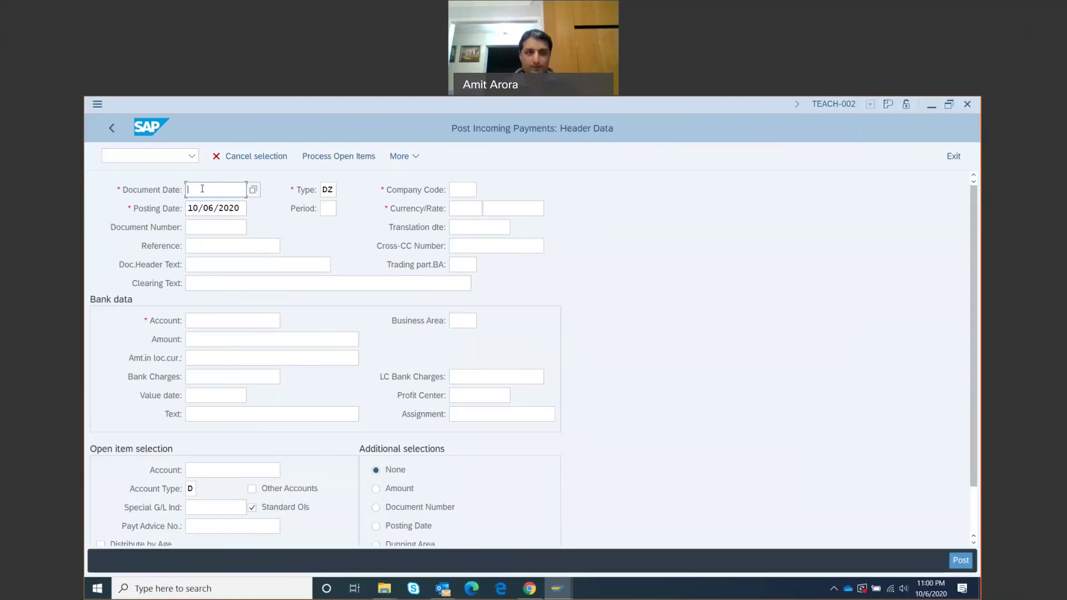
# Set document date 10/06/2020 and company code US00 in the payment header
pyautogui.click(254, 191)
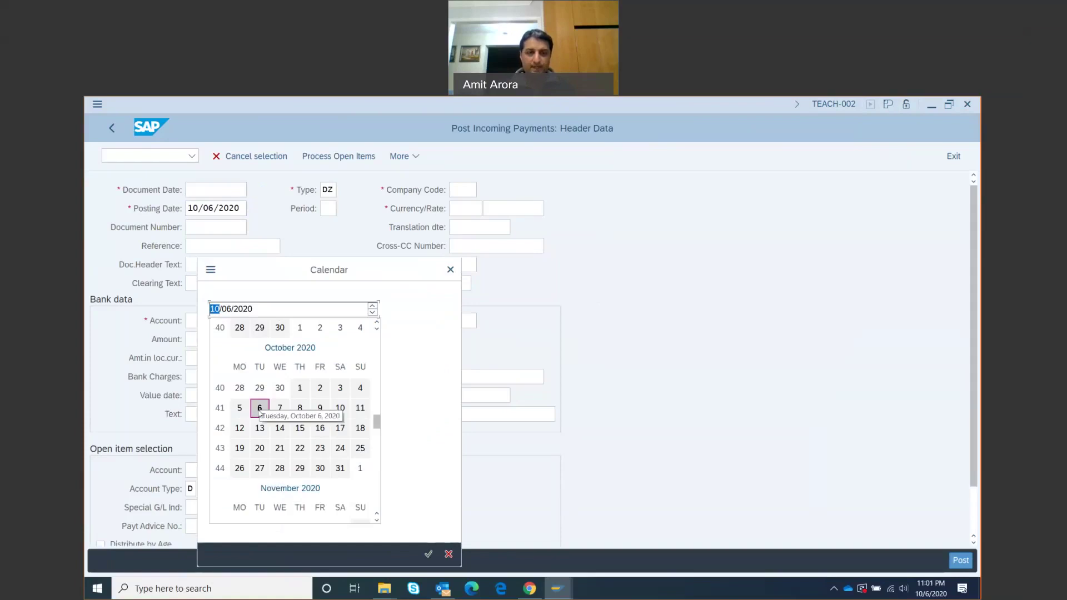
pyautogui.doubleClick(259, 408)
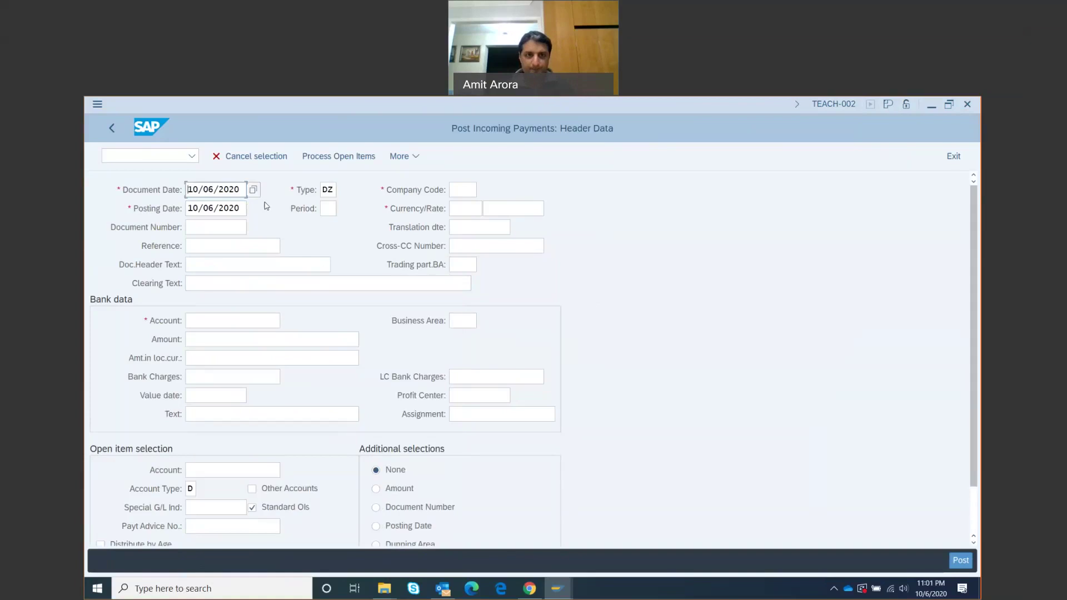
pyautogui.click(463, 190)
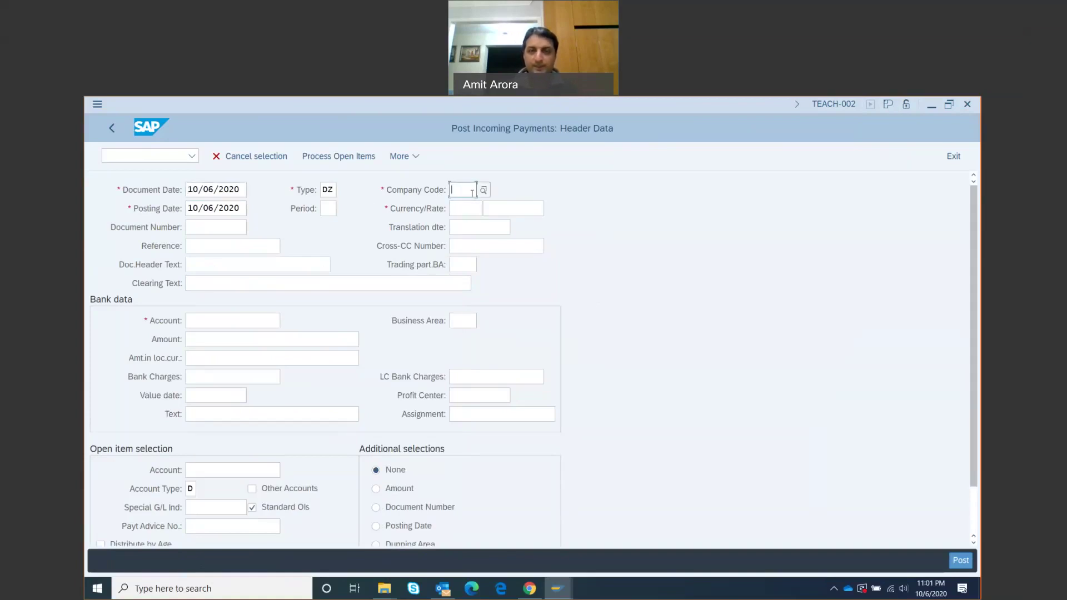
pyautogui.click(483, 190)
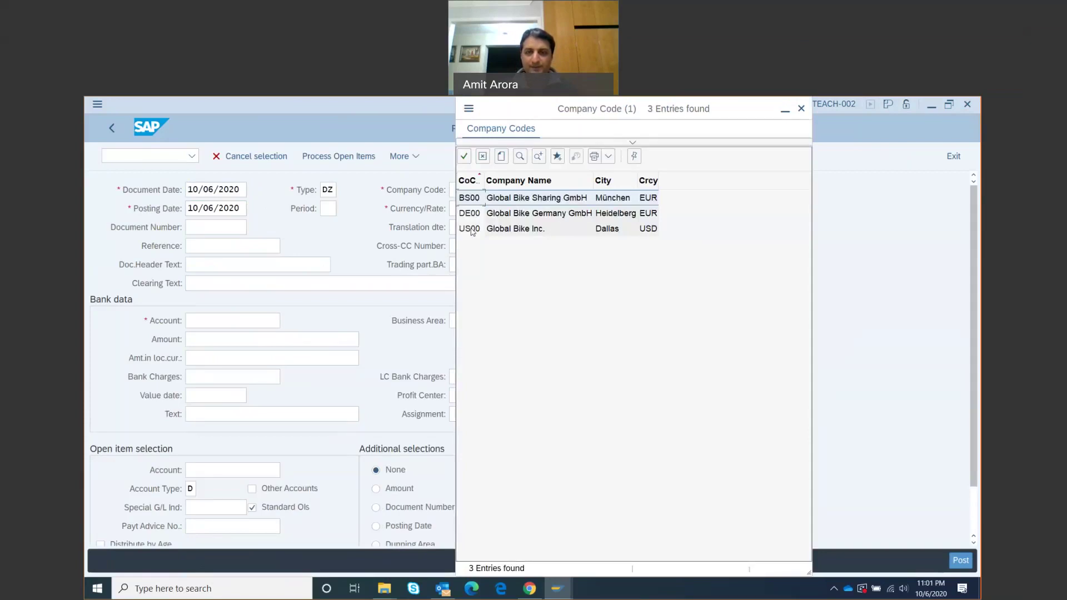
pyautogui.doubleClick(471, 231)
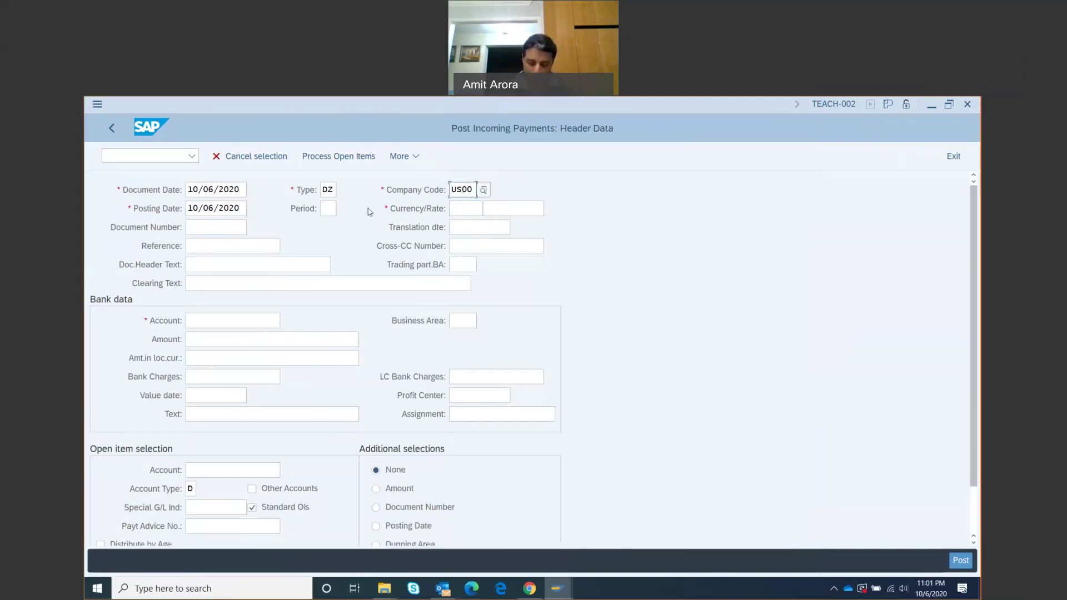
# Pick USD (United States Dollar) from the currency key list as the header currency
pyautogui.click(457, 208)
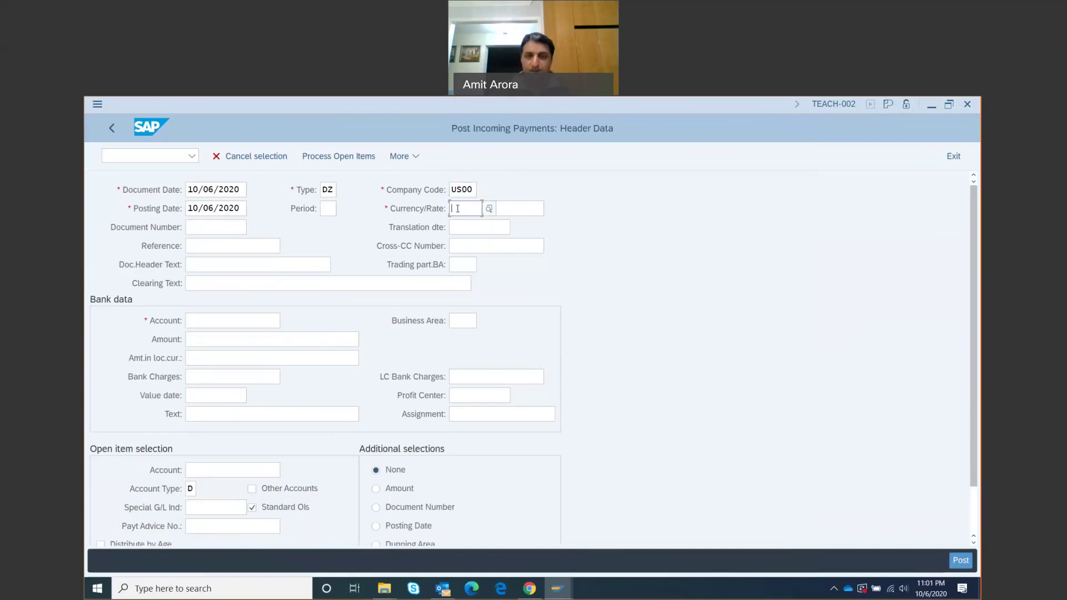
pyautogui.click(489, 212)
pyautogui.press('F4')
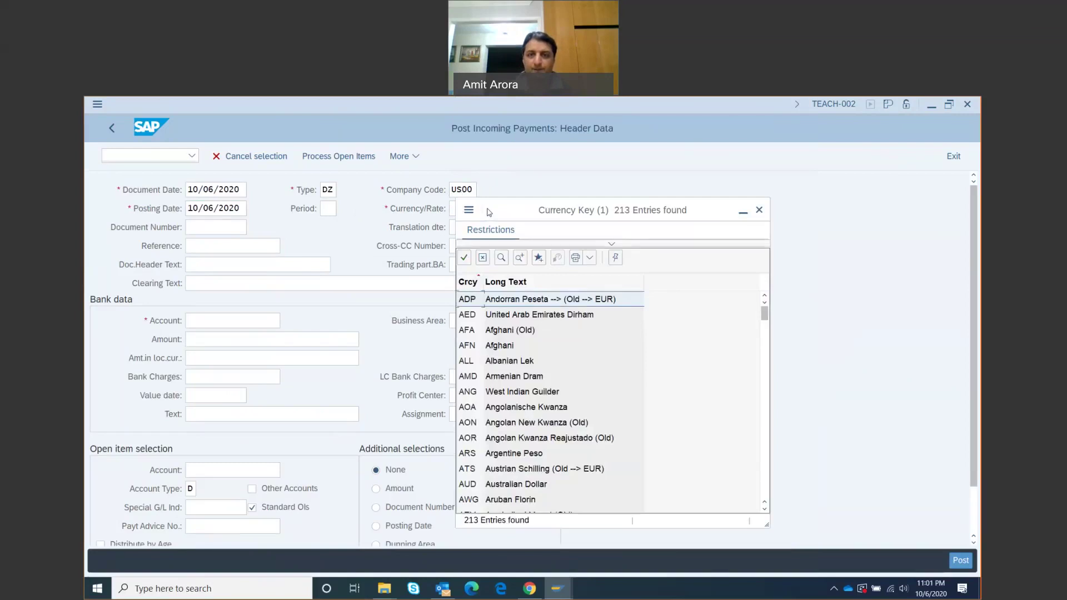
pyautogui.scroll(-15, 506, 357)
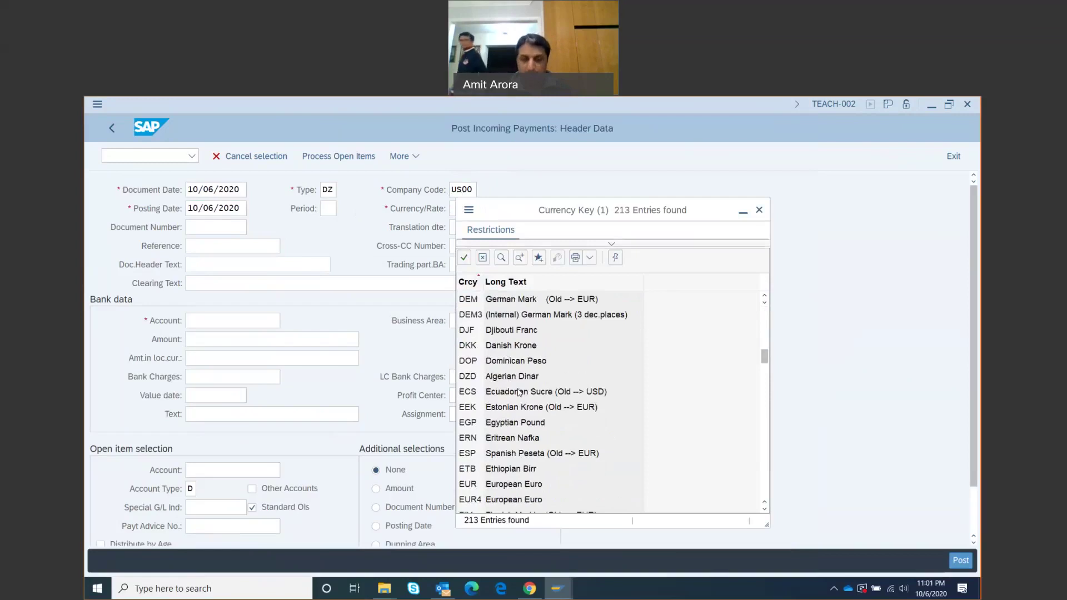
pyautogui.scroll(-2, 518, 392)
pyautogui.scroll(-19, 518, 392)
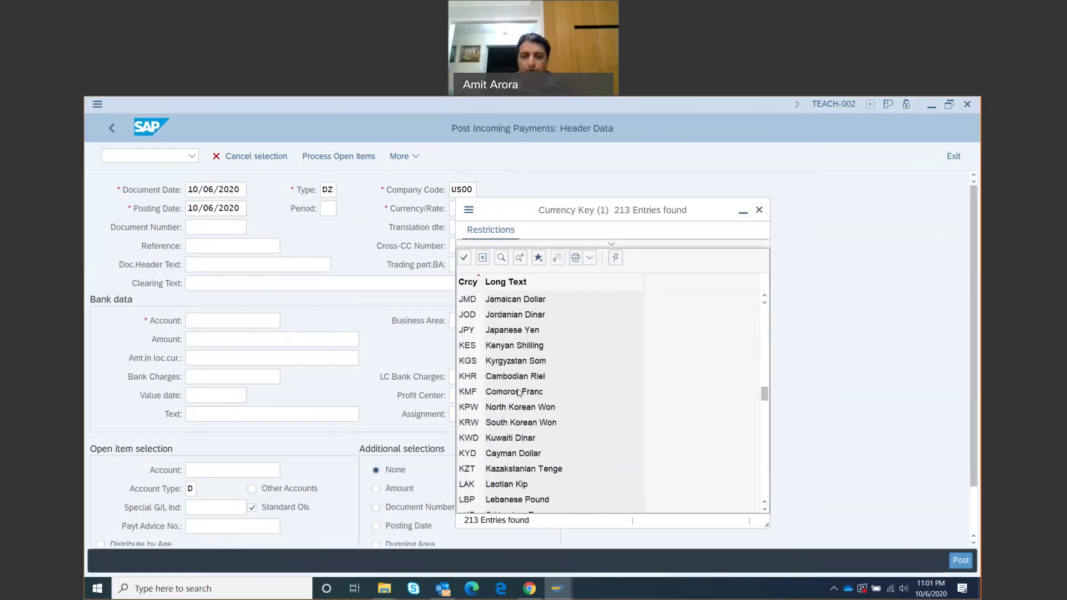
pyautogui.scroll(-20, 518, 392)
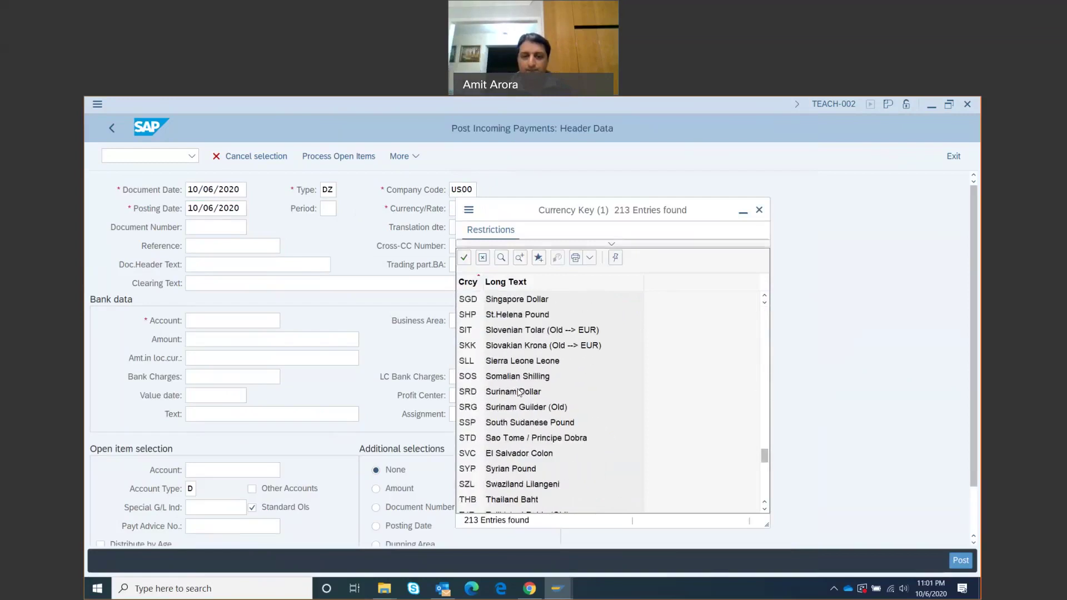
pyautogui.scroll(-4, 518, 393)
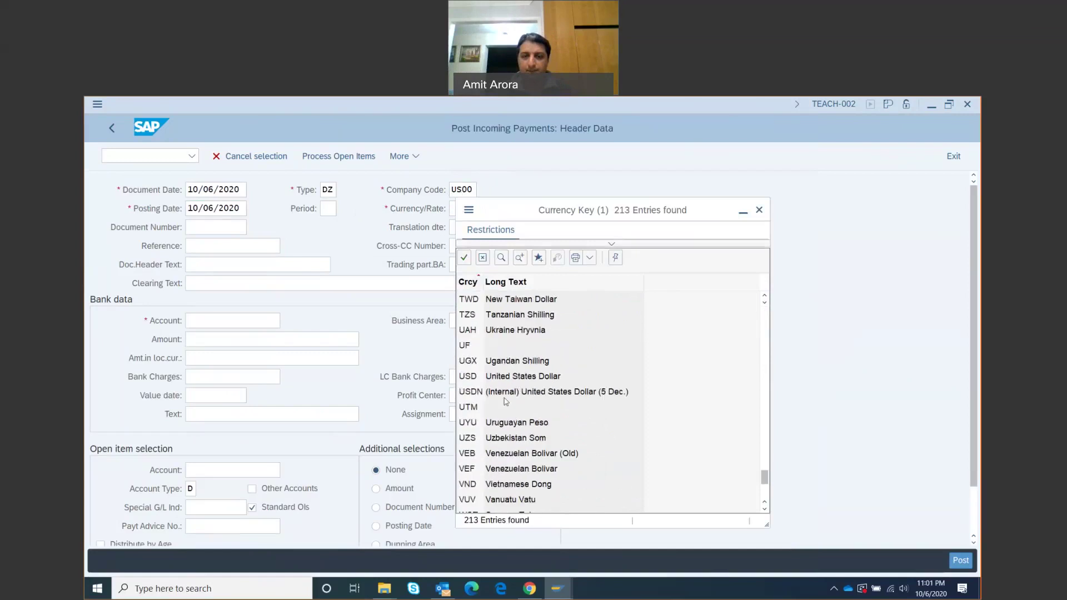
pyautogui.doubleClick(475, 380)
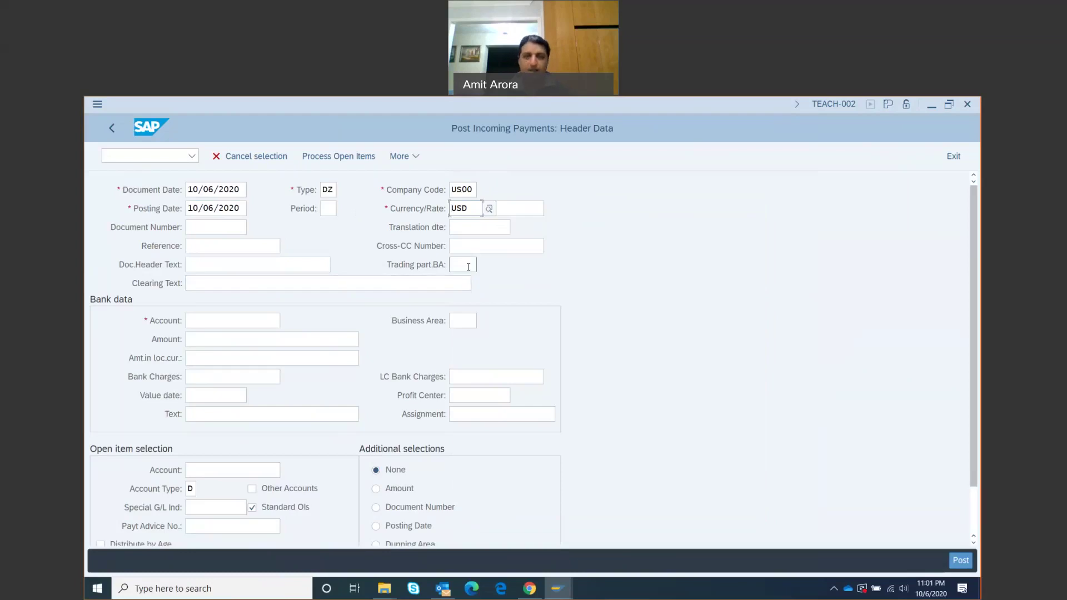
# Enter bank G/L account 100000 and a payment amount of 20092.50
pyautogui.click(236, 321)
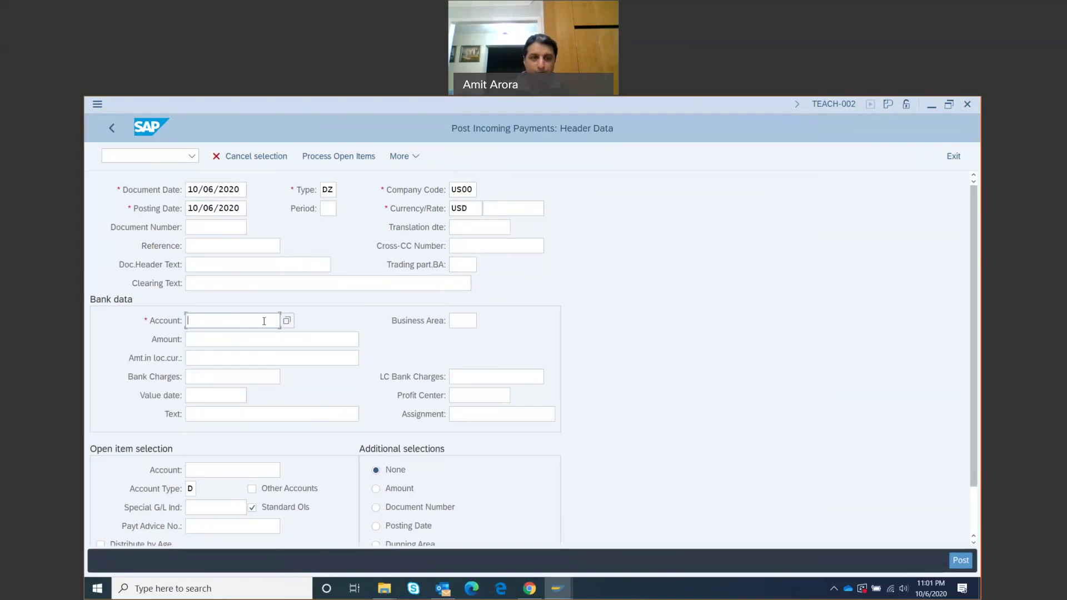
pyautogui.click(287, 320)
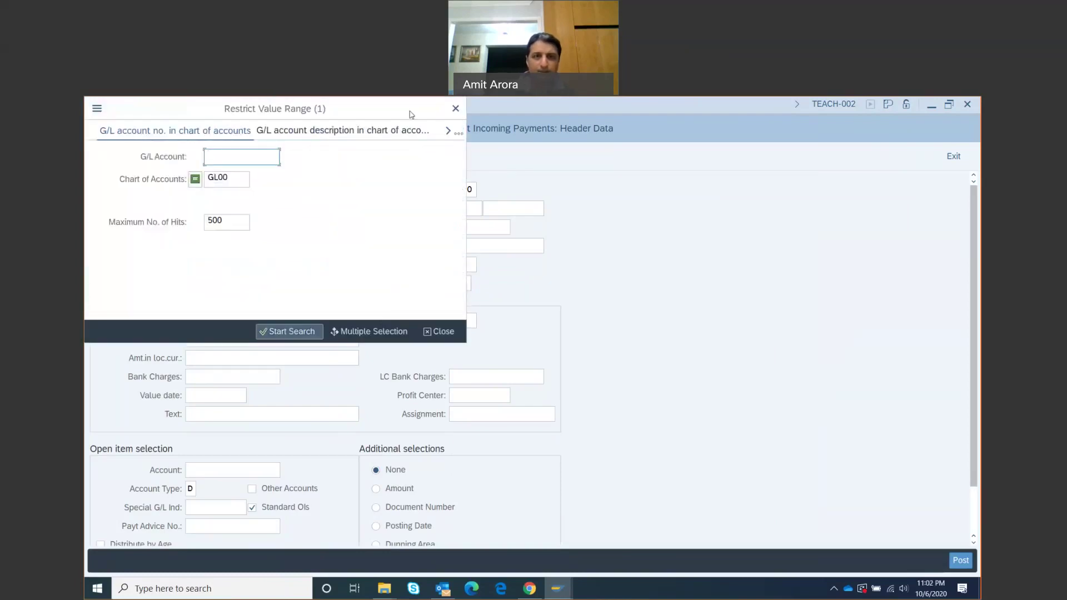
pyautogui.press('Escape')
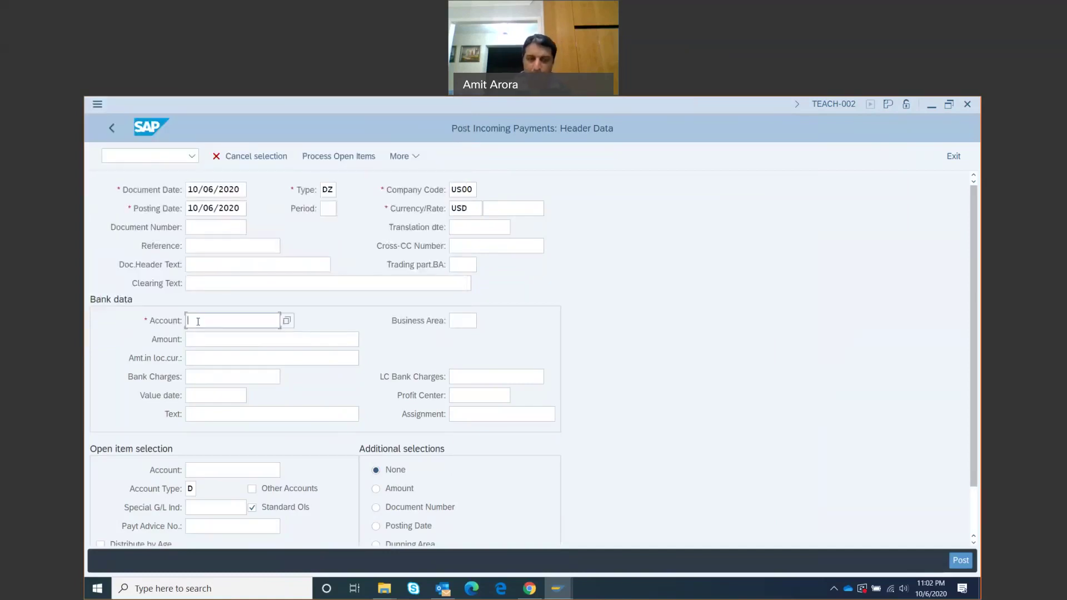
pyautogui.write('1')
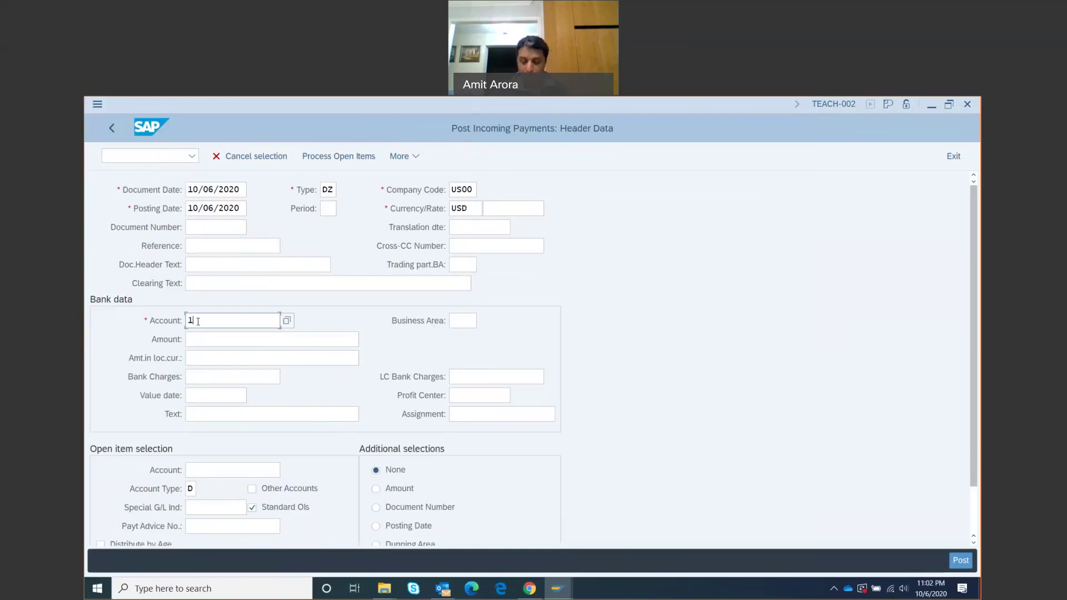
pyautogui.write('00000')
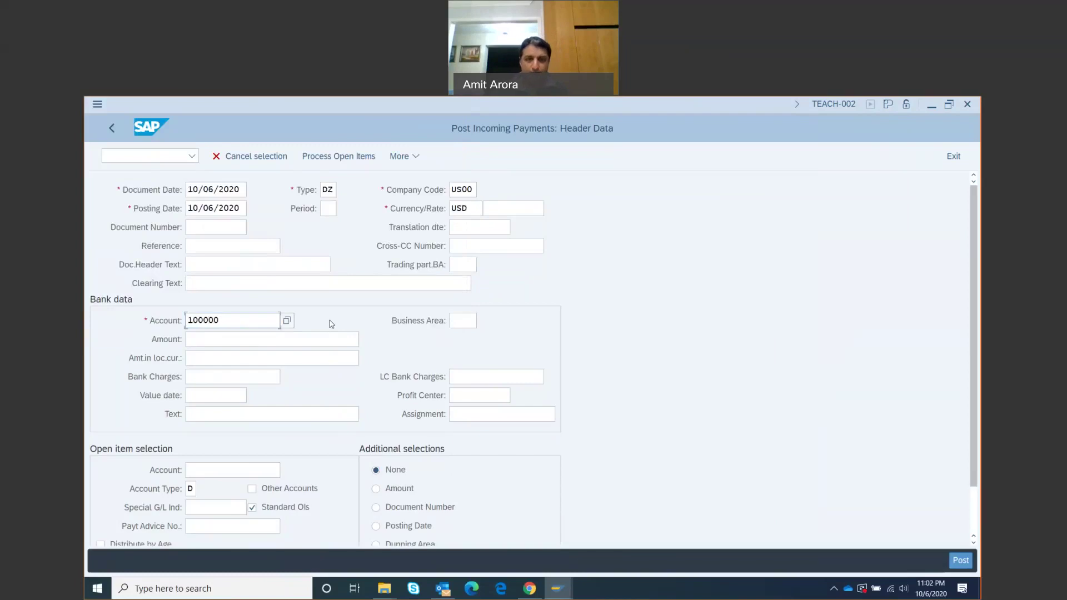
pyautogui.click(280, 340)
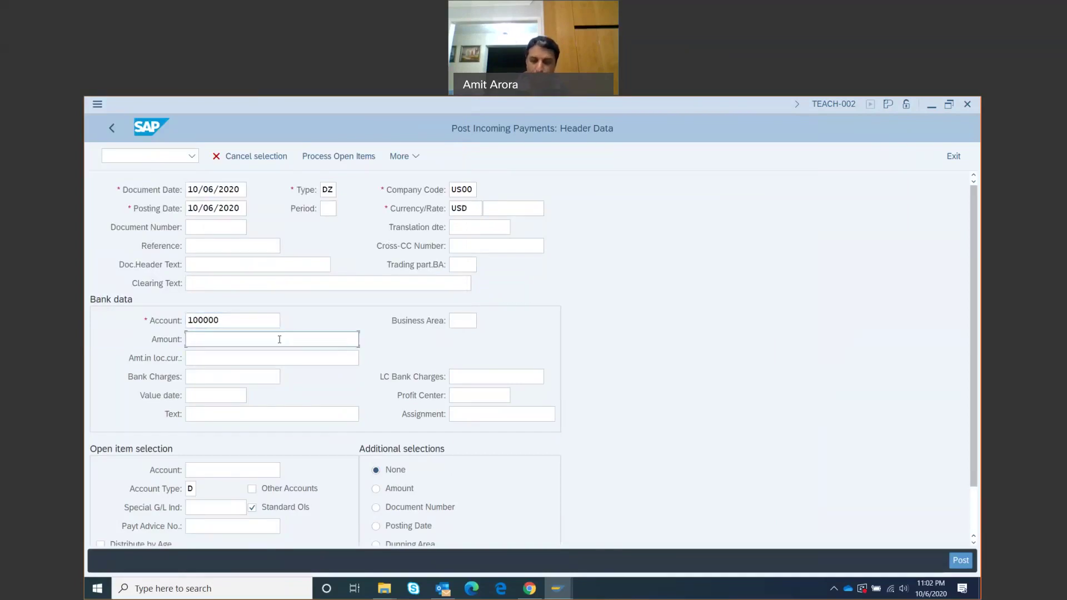
pyautogui.write('20')
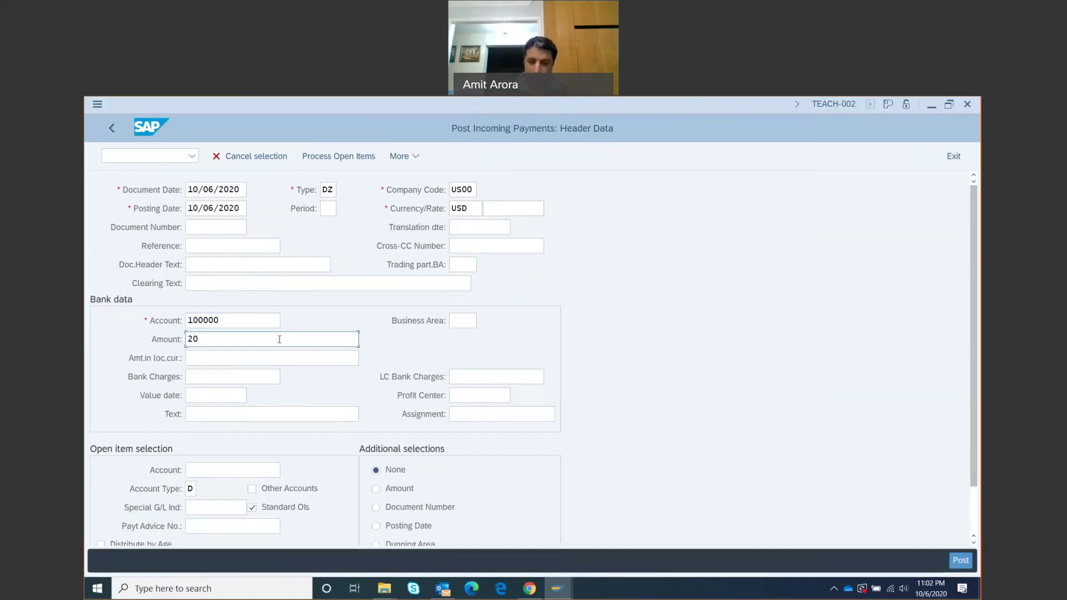
pyautogui.write('092.5')
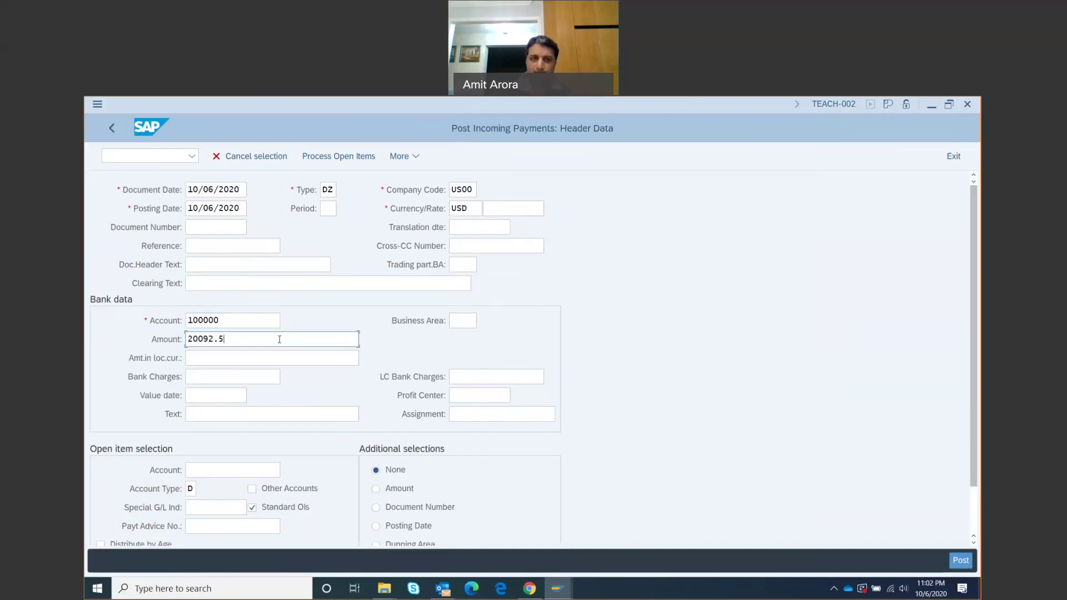
pyautogui.write('0')
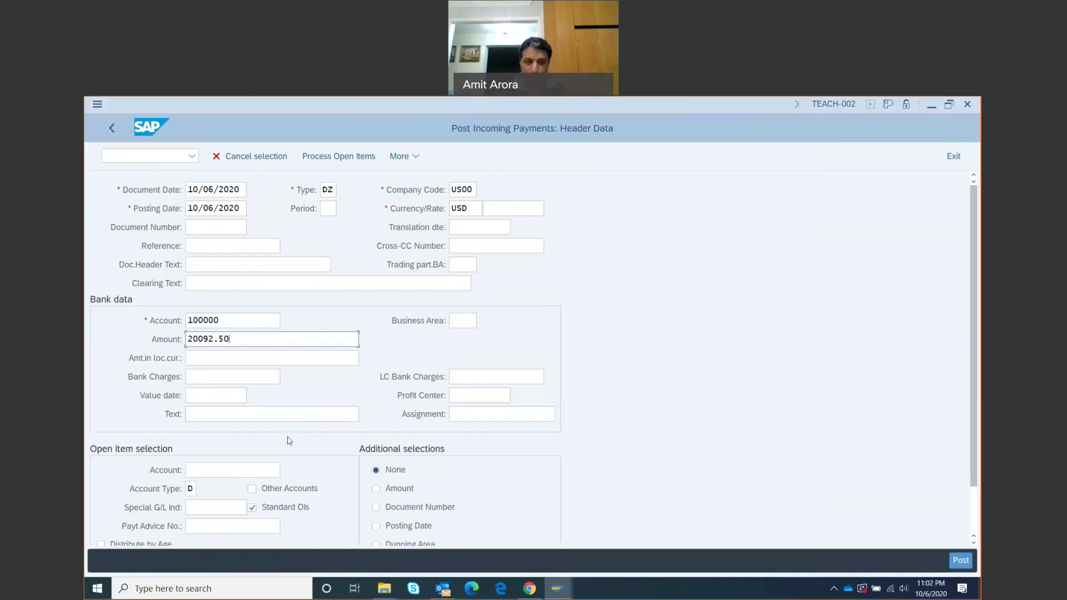
# Enter the customer's account number in the open item selection Account field
pyautogui.click(196, 473)
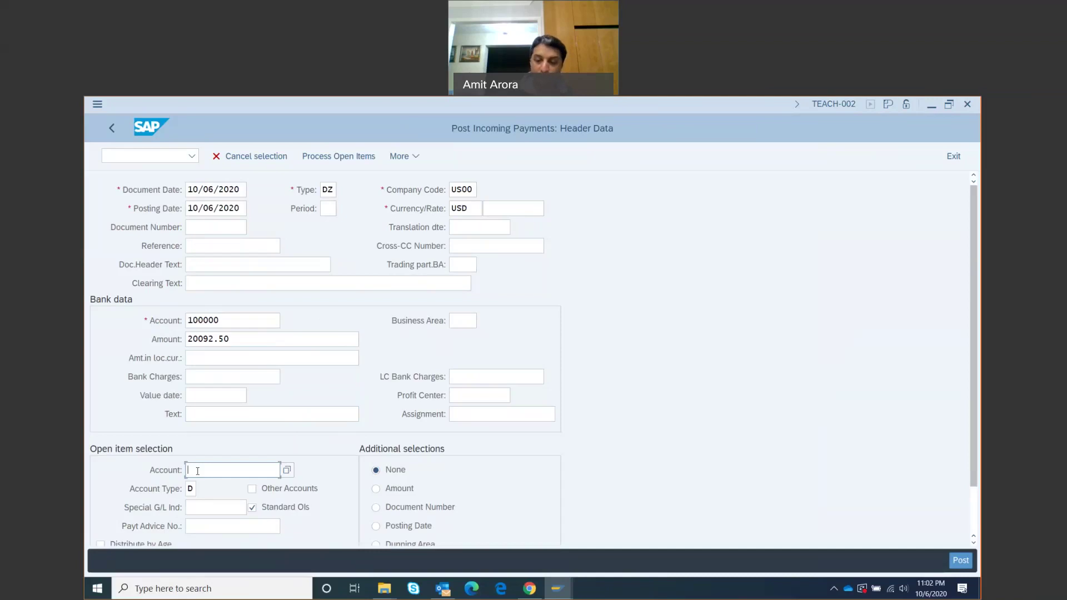
pyautogui.write('4002')
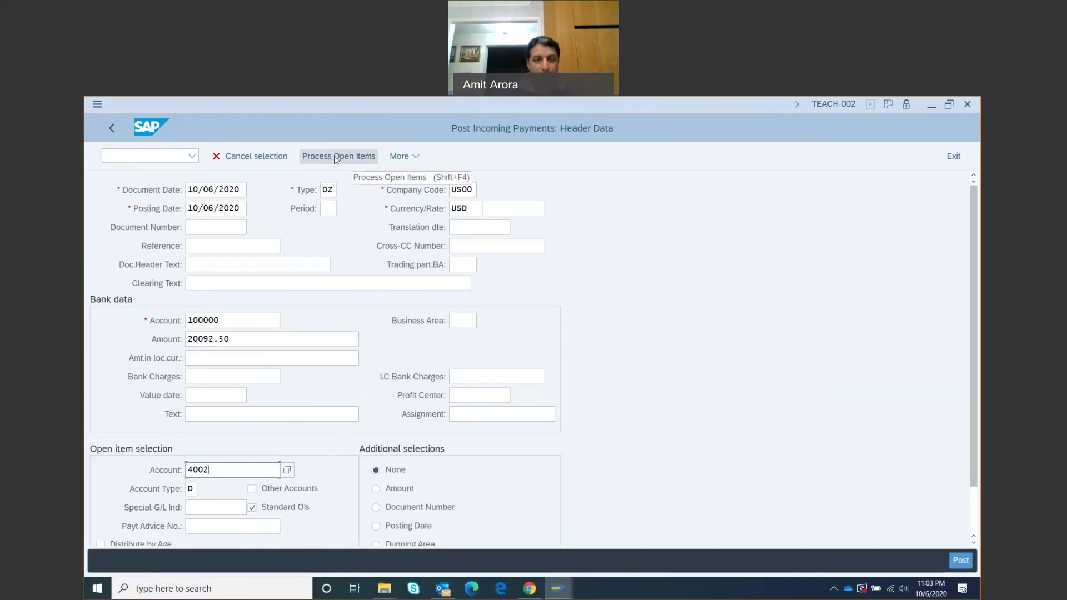
# Assign Peachtree Bikes' 20,092.50 open item fully to the payment and post it
pyautogui.click(336, 157)
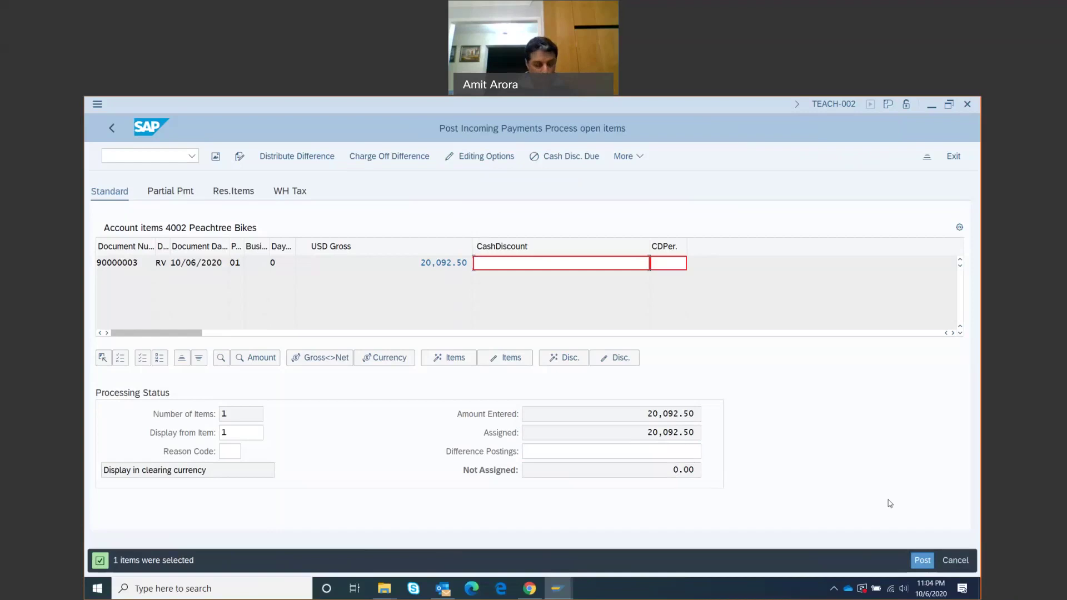
pyautogui.click(921, 561)
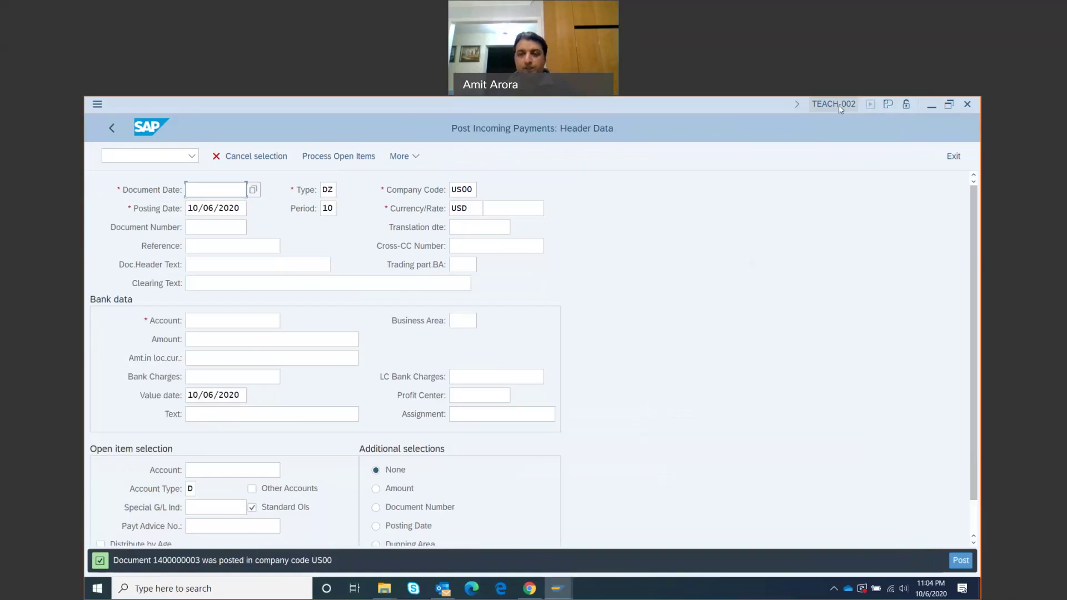
pyautogui.press('Print')
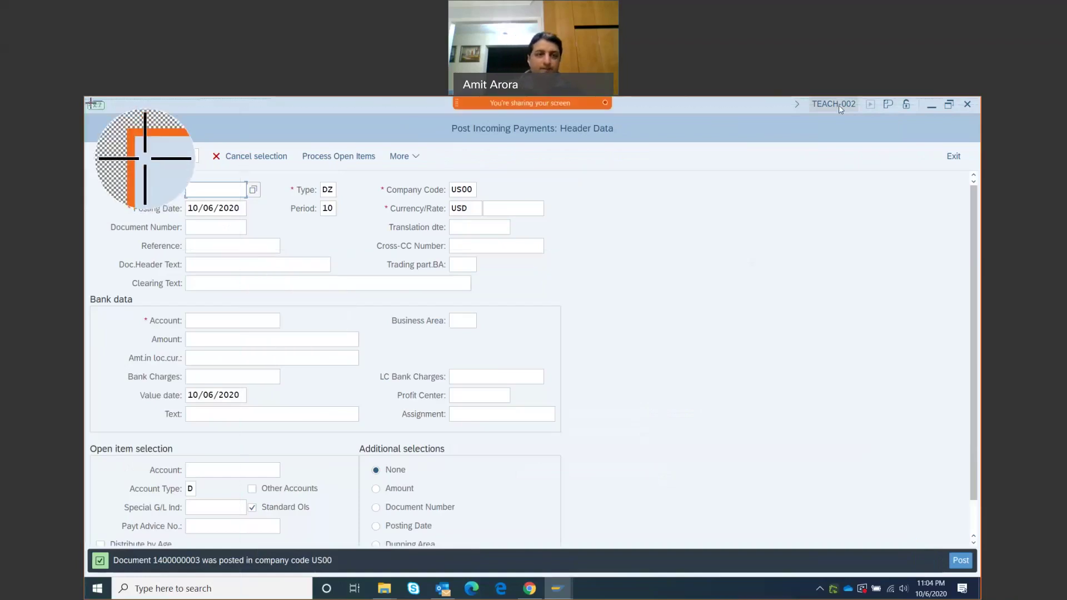
pyautogui.moveTo(84, 98); pyautogui.dragTo(976, 575)
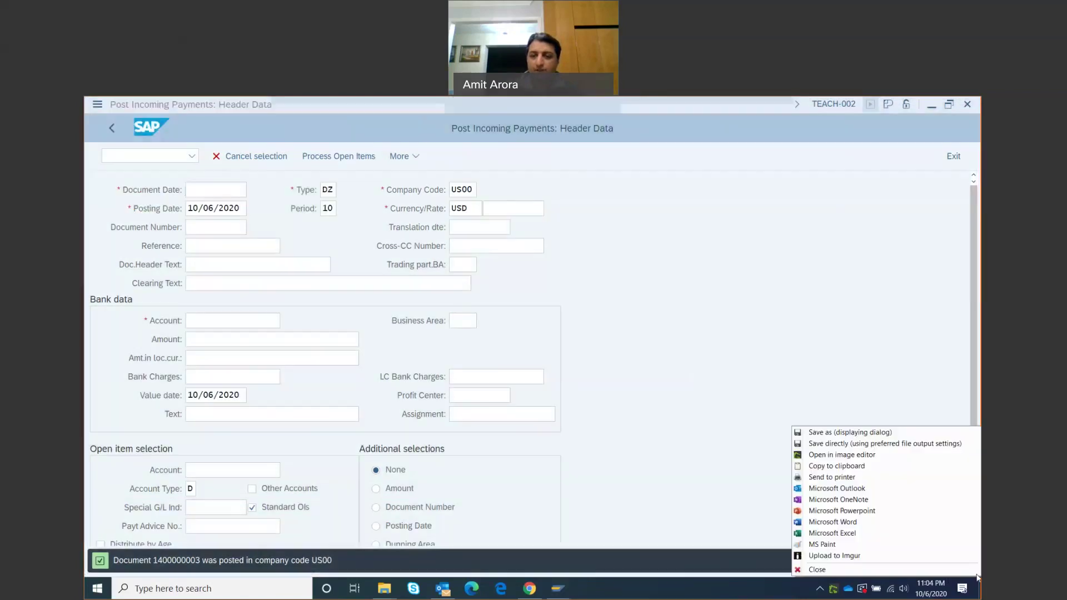
pyautogui.click(844, 469)
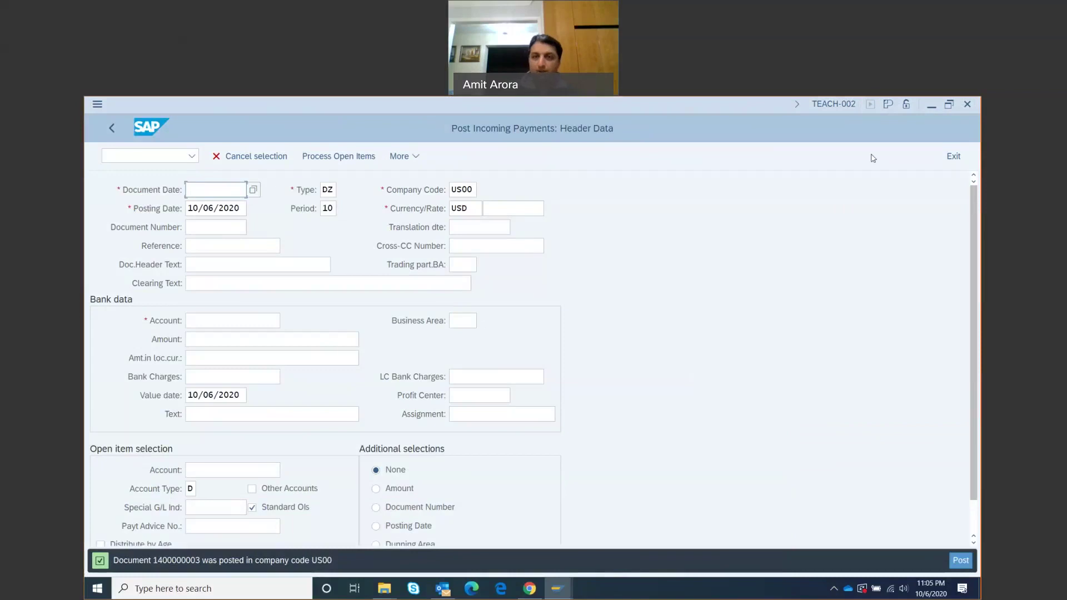
# Exit Post Incoming Payments, confirming Yes to return to SAP Easy Access
pyautogui.click(953, 157)
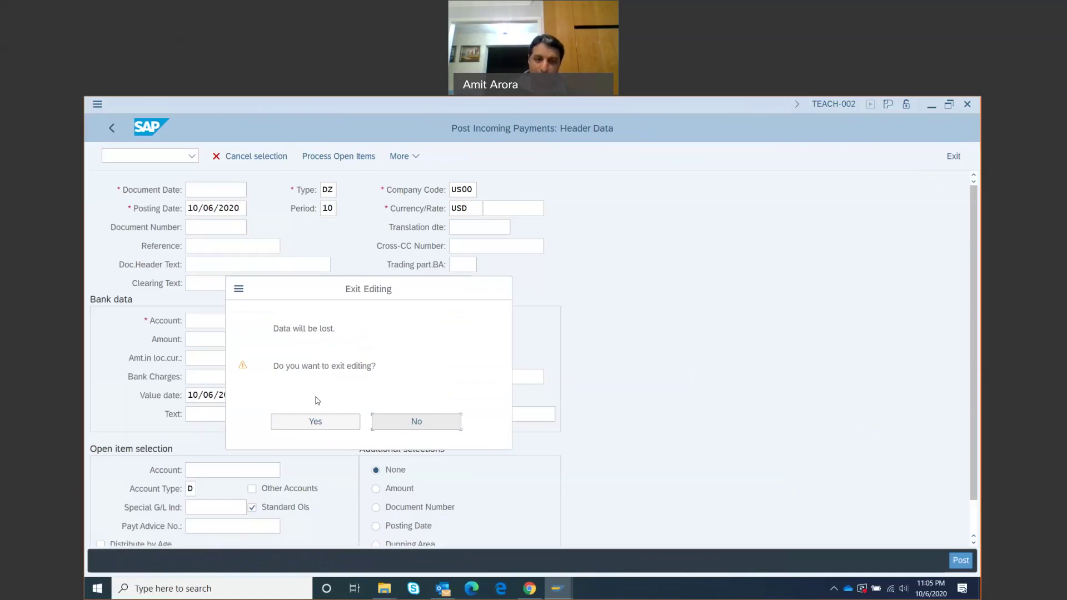
pyautogui.click(316, 421)
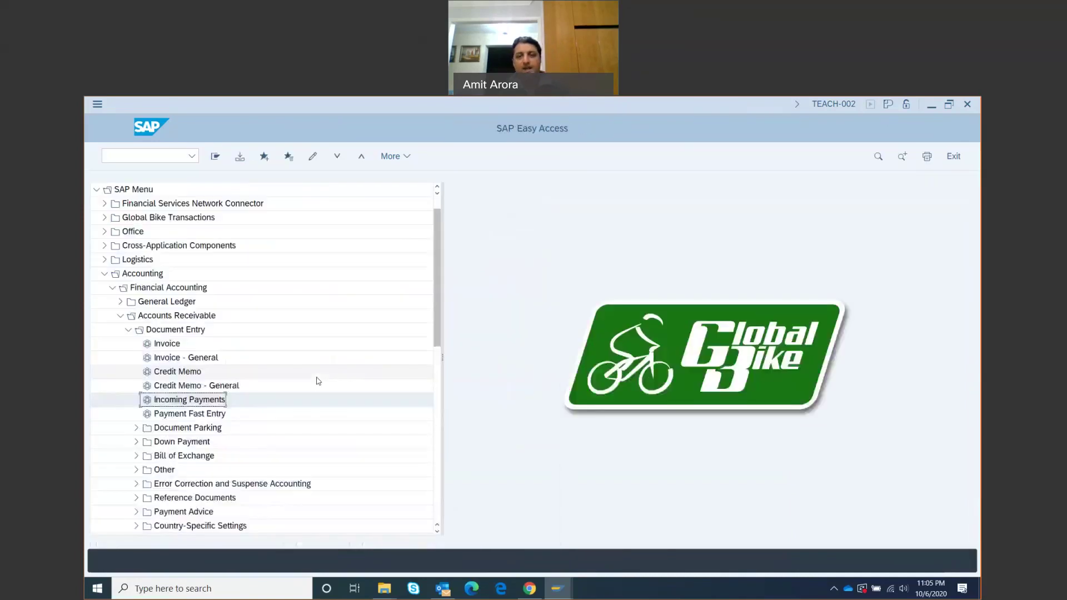